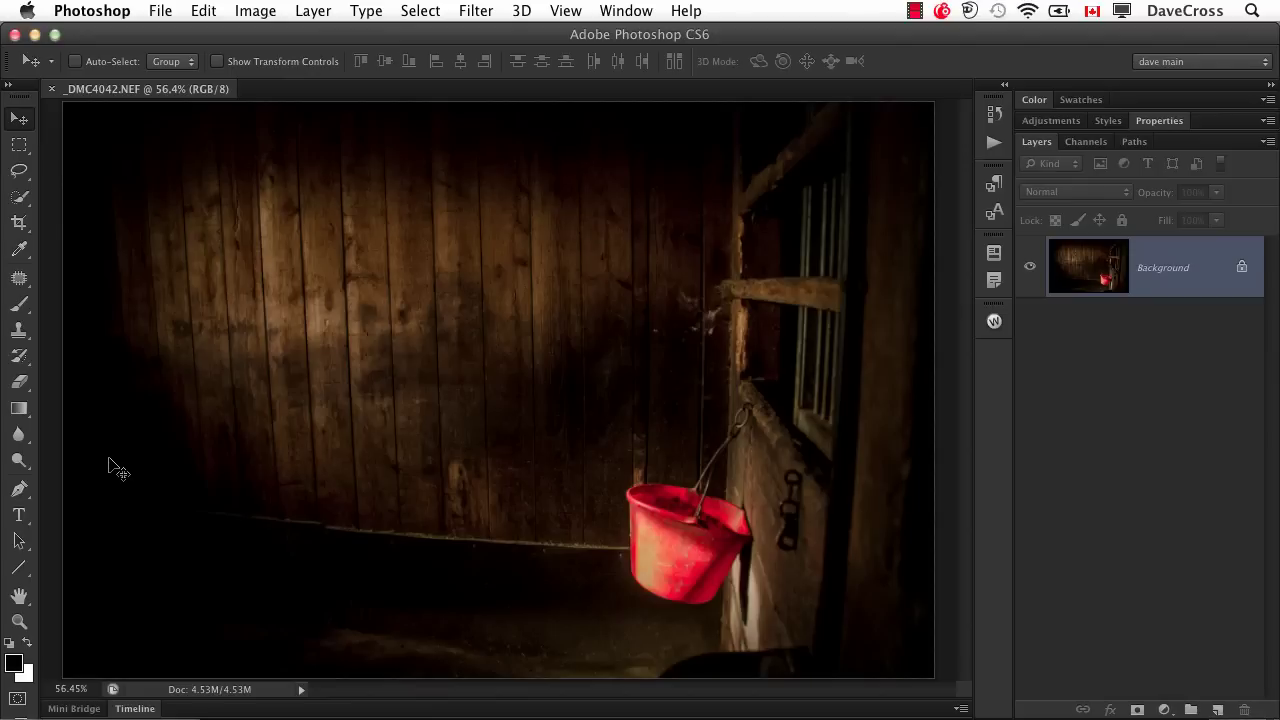
Preview Levels (white input 135) and Curves on the photo, cancelling both without applying changes.
{"action": "key", "text": "super+l"}
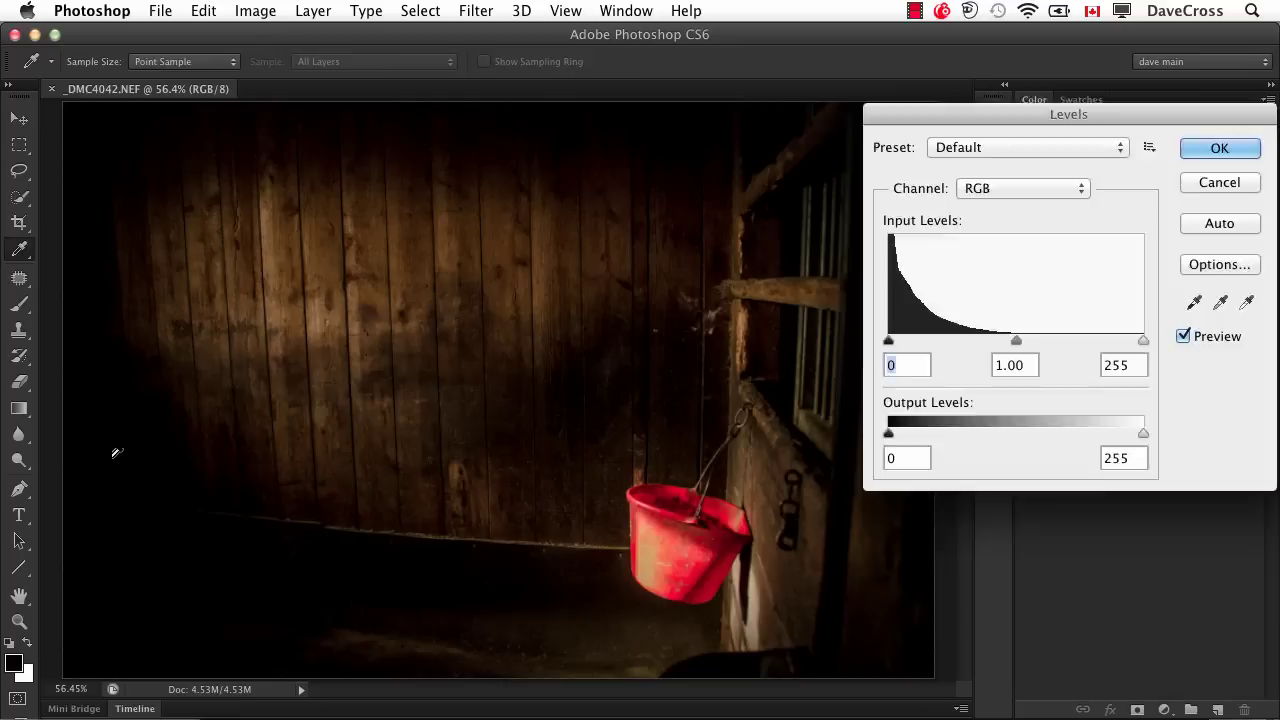
{"action": "key", "text": "Escape"}
{"action": "key", "text": "super+m"}
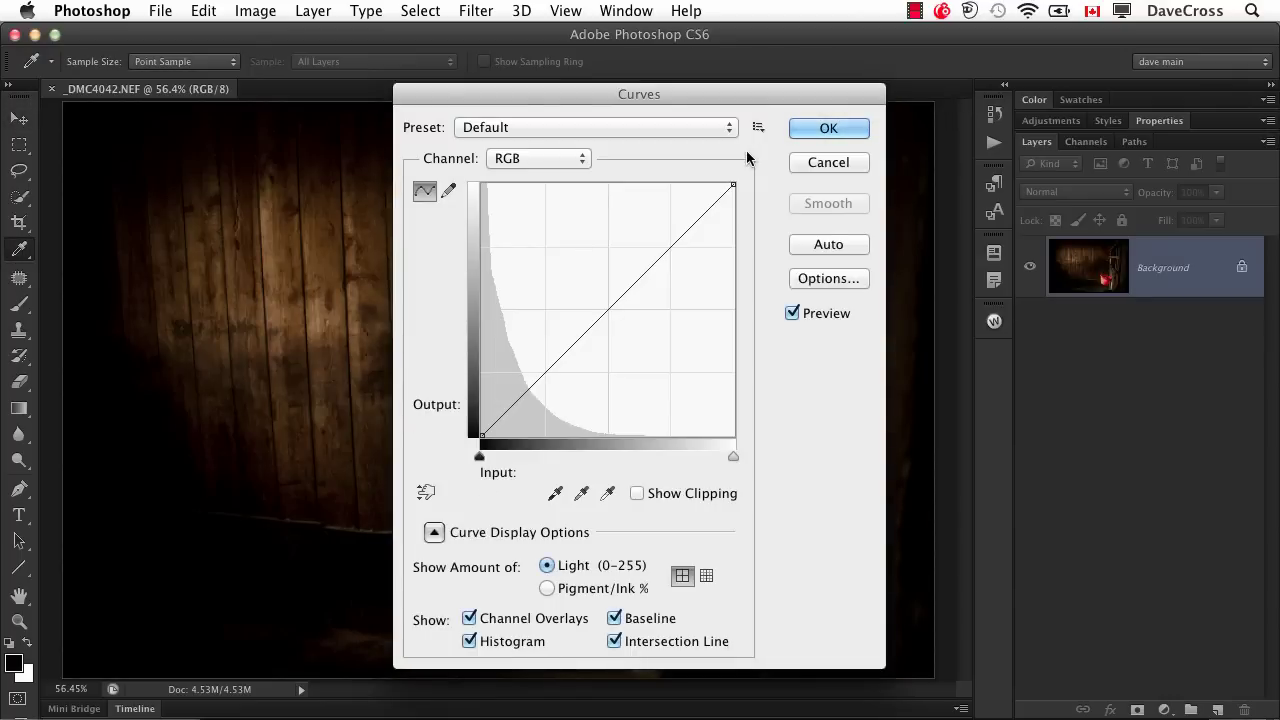
{"action": "left_click", "coordinate": [819, 164]}
{"action": "key", "text": "super+l"}
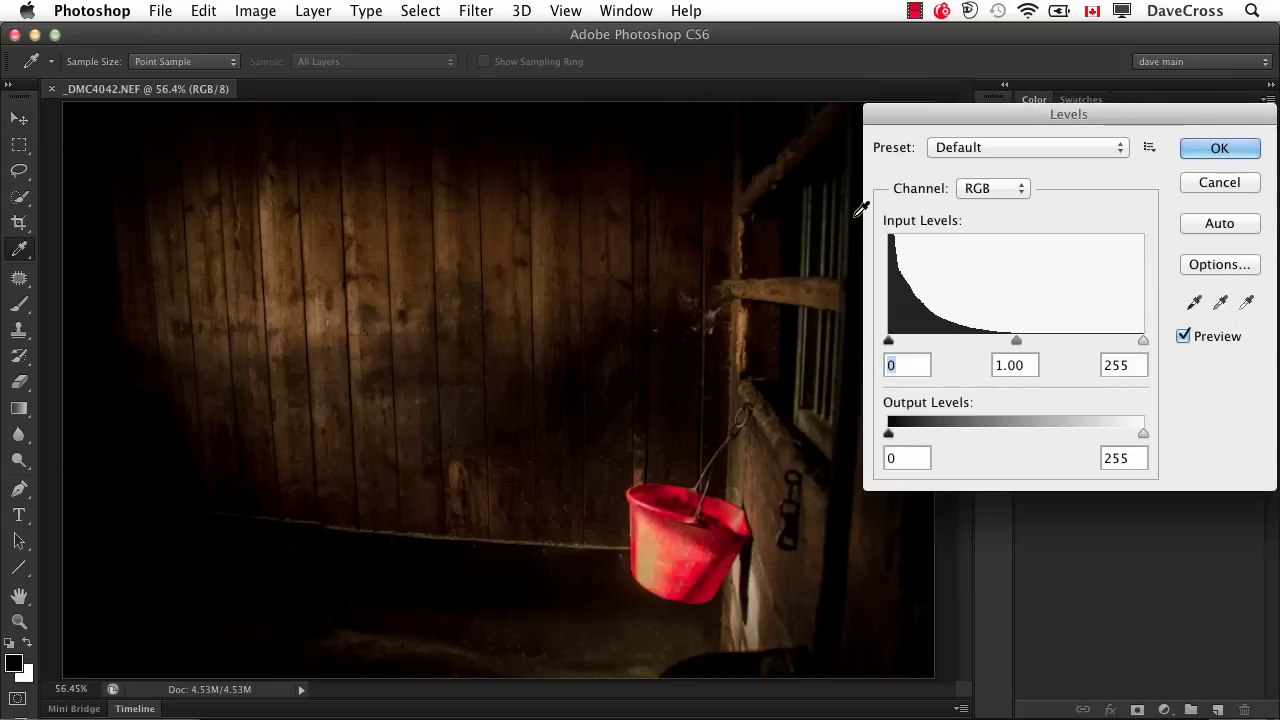
{"action": "left_click_drag", "start_coordinate": [1143, 340], "coordinate": [1023, 341]}
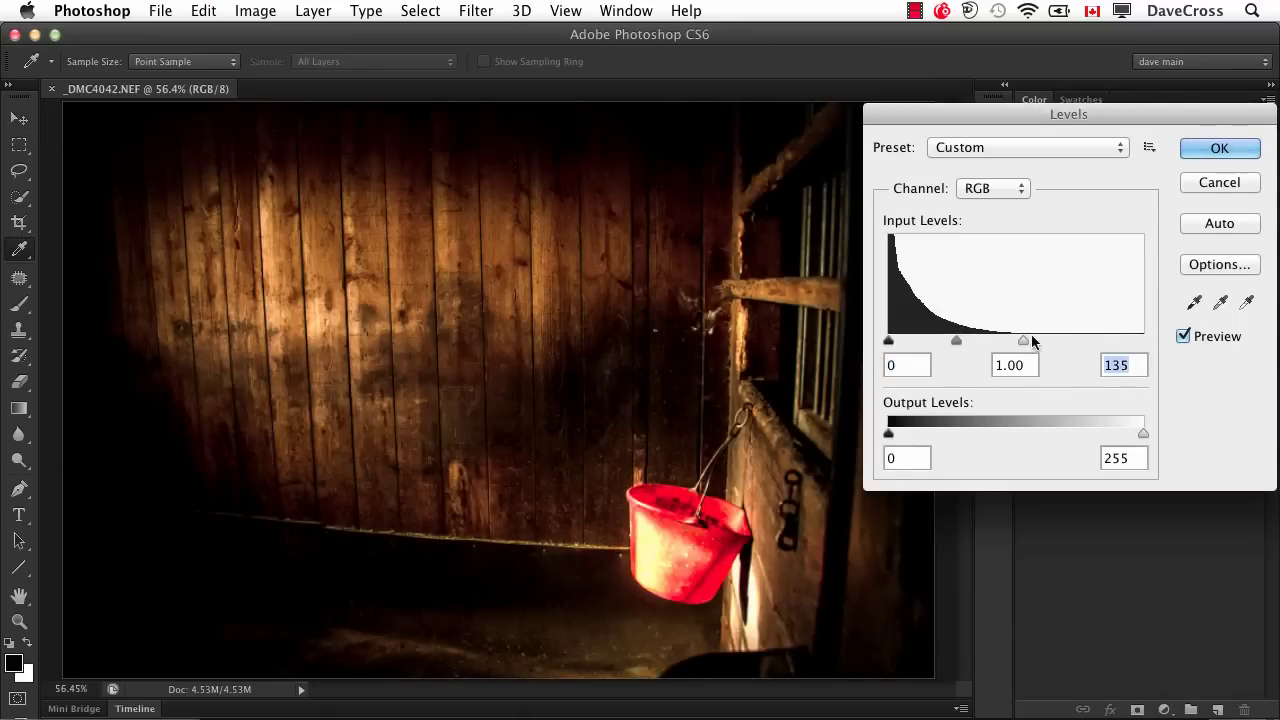
{"action": "left_click", "coordinate": [1222, 182]}
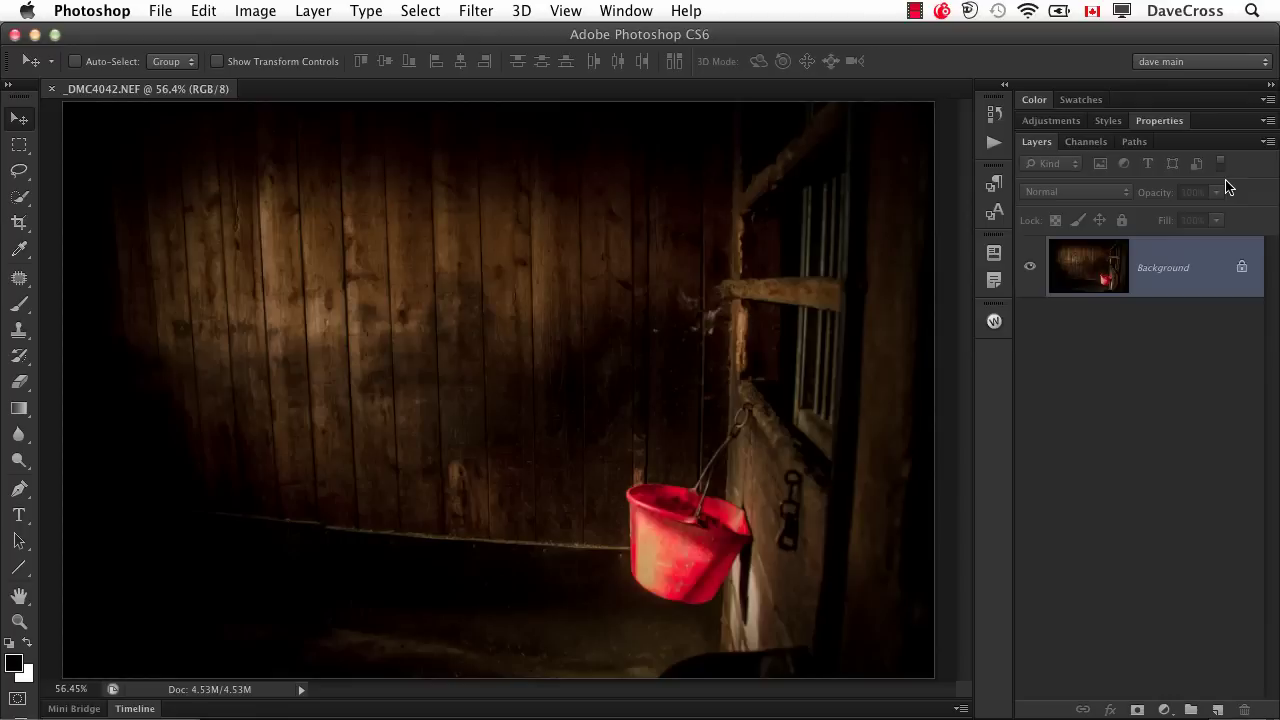
Add a Levels adjustment layer from the Layers panel, then undo it.
{"action": "left_click", "coordinate": [1165, 700]}
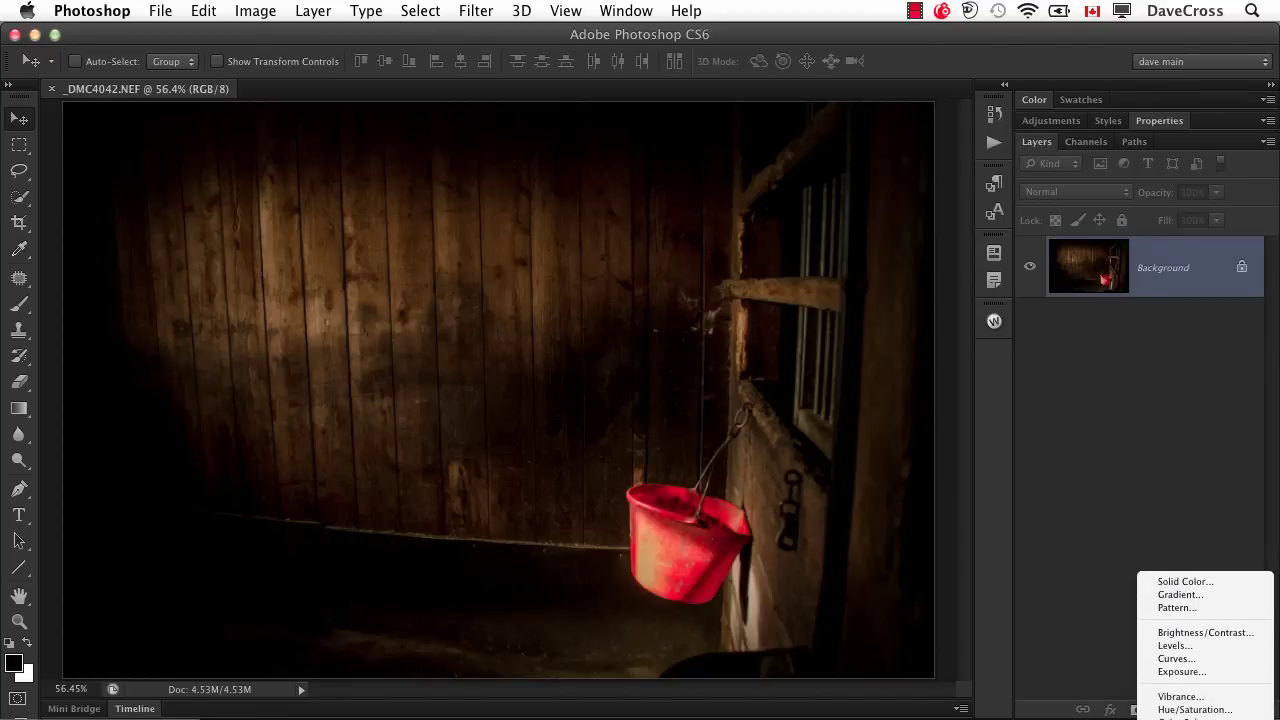
{"action": "left_click", "coordinate": [1175, 645]}
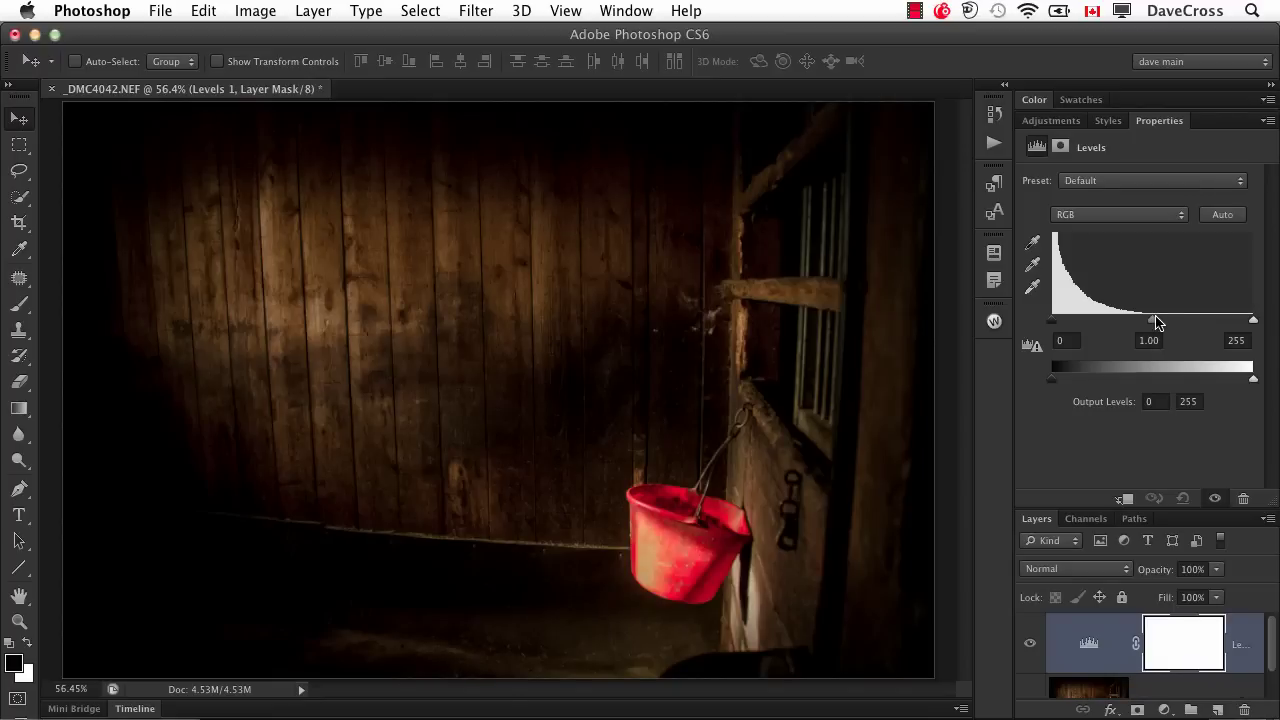
{"action": "key", "text": "super+z"}
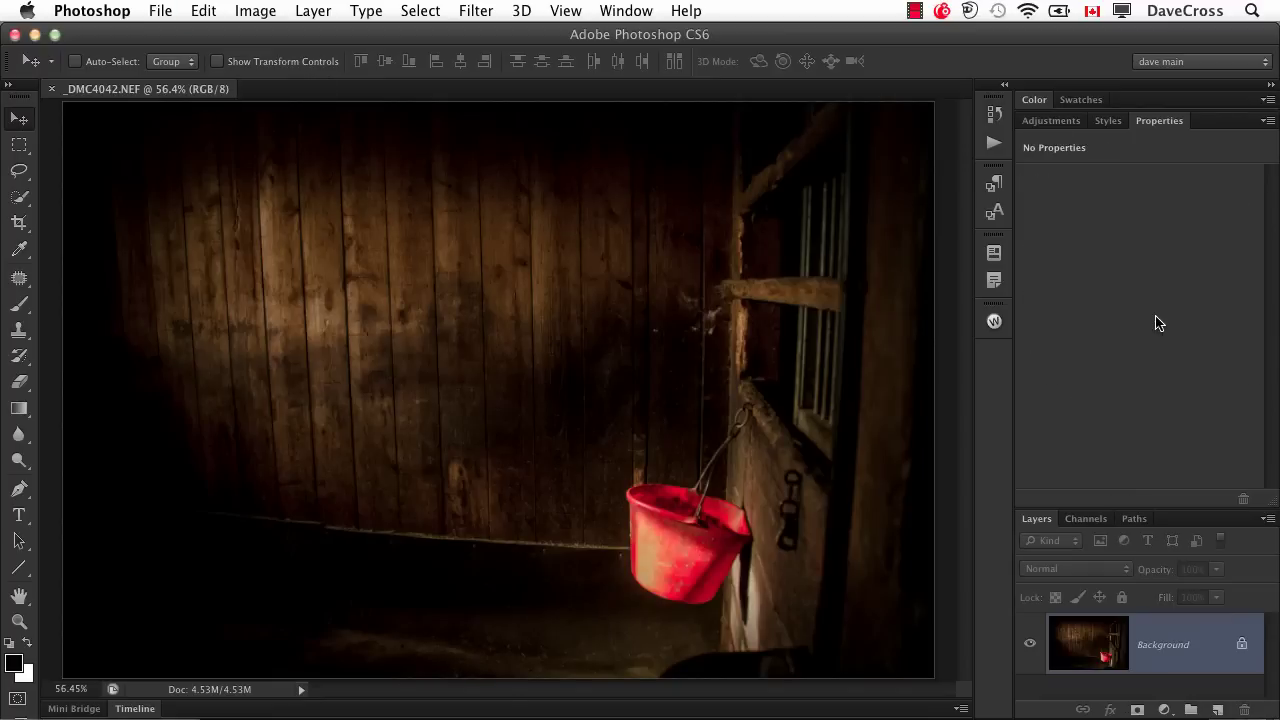
Collapse the Properties panel and open Keyboard Shortcuts with the Layer menu commands expanded.
{"action": "double_click", "coordinate": [1163, 122]}
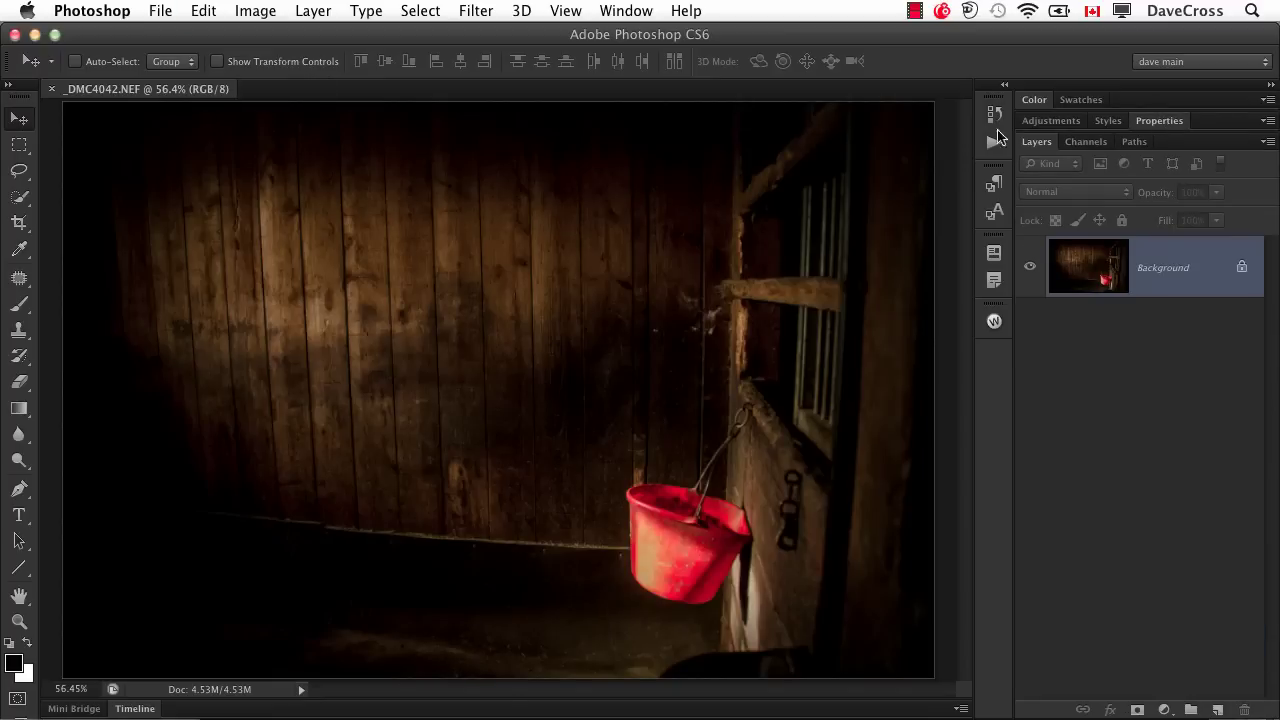
{"action": "left_click", "coordinate": [205, 10]}
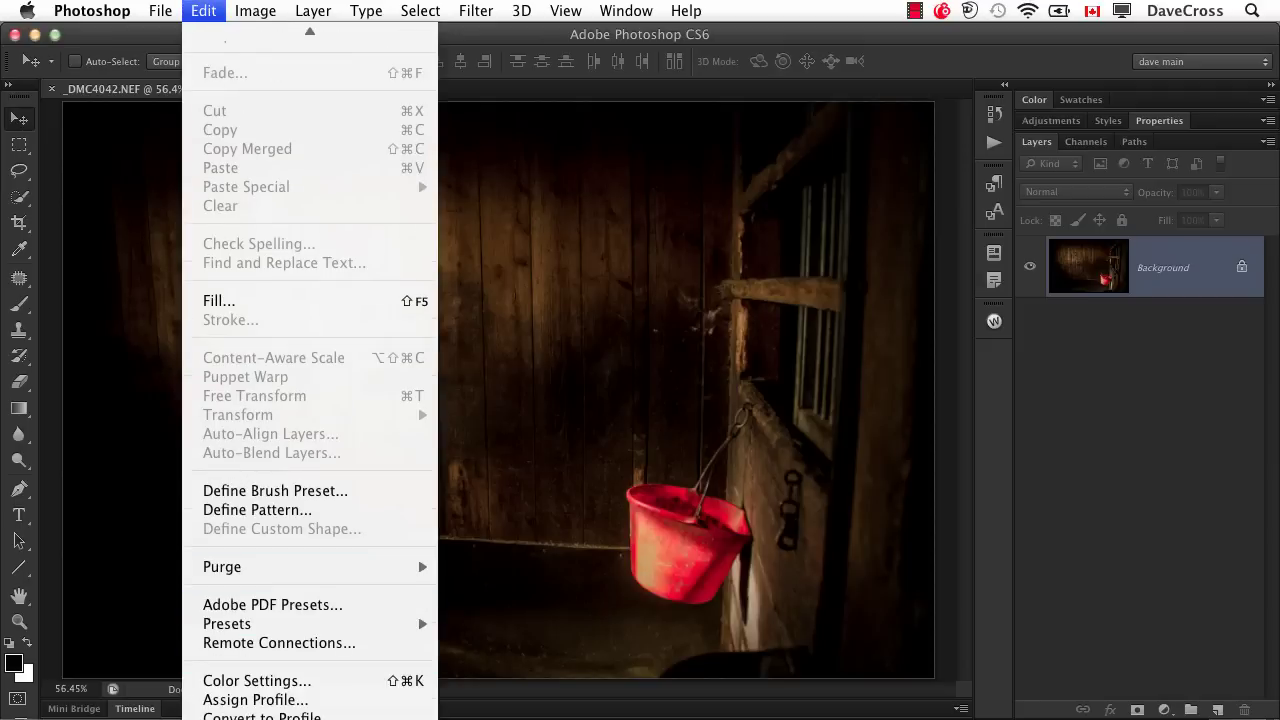
{"action": "left_click", "coordinate": [300, 710]}
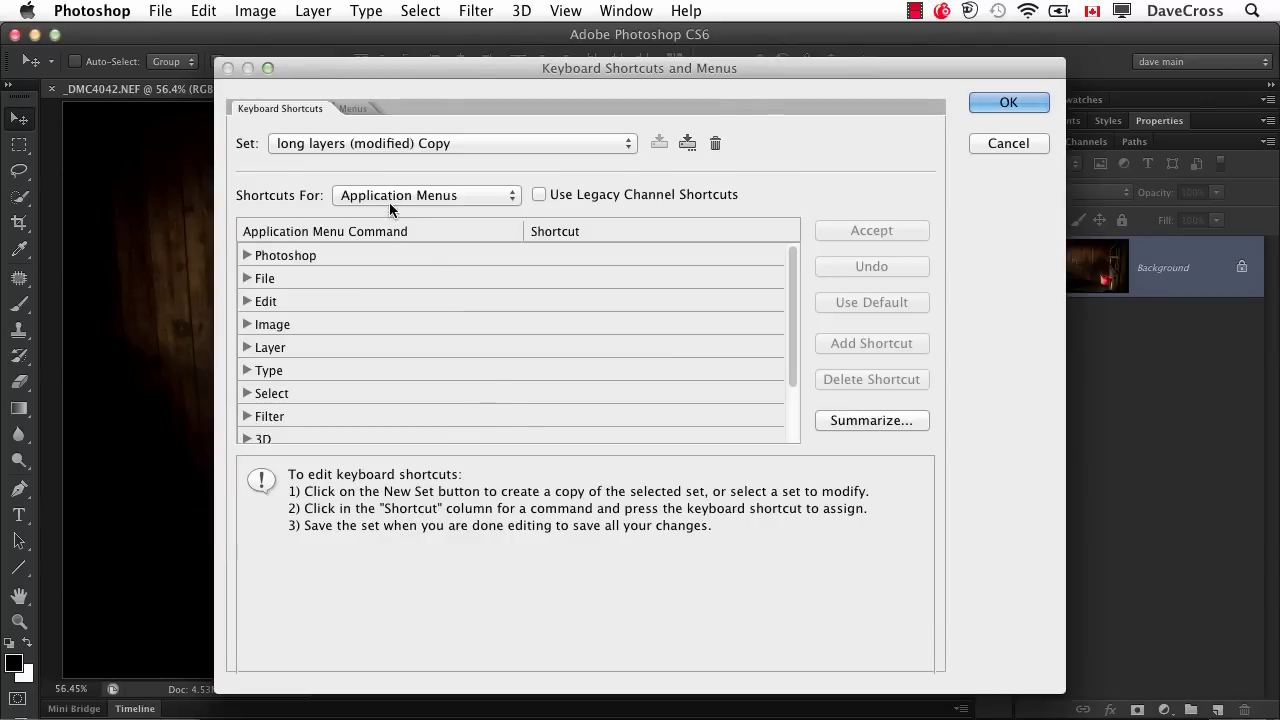
{"action": "left_click", "coordinate": [246, 347]}
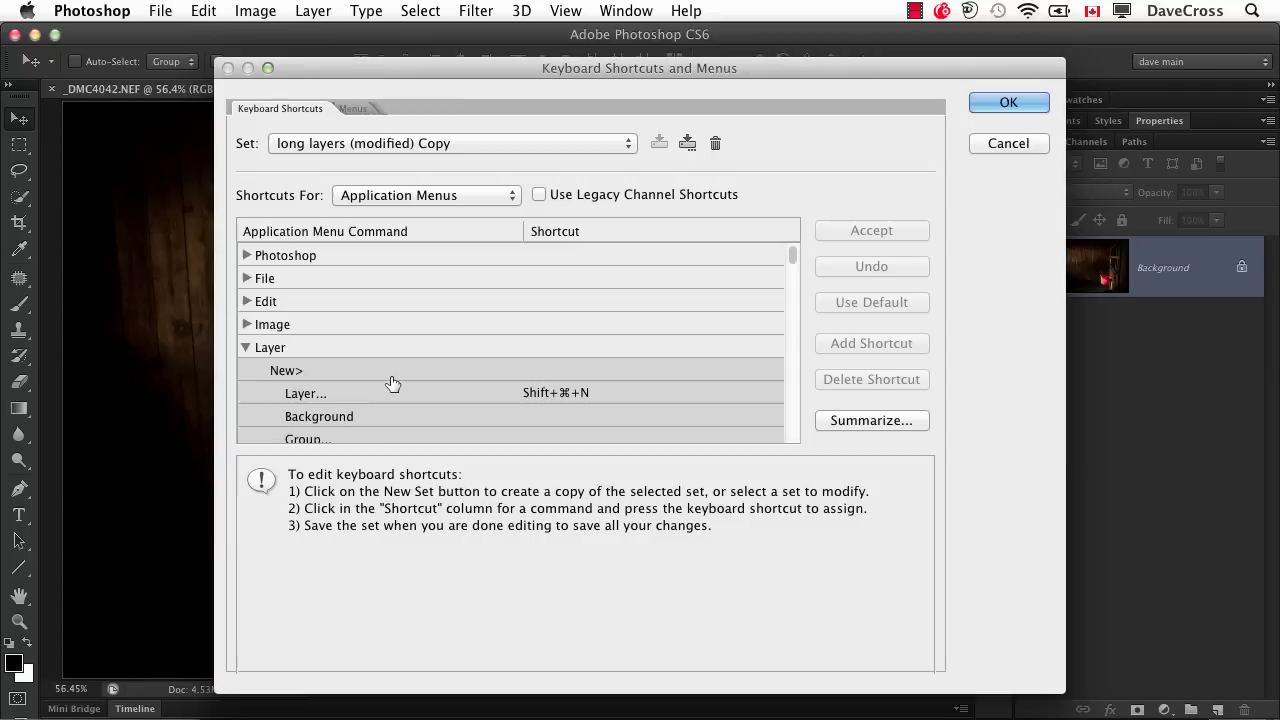
{"action": "scroll", "coordinate": [391, 380], "scroll_direction": "down", "scroll_amount": 3}
{"action": "scroll", "coordinate": [391, 383], "scroll_direction": "down", "scroll_amount": 1}
{"action": "scroll", "coordinate": [391, 380], "scroll_direction": "up", "scroll_amount": 3}
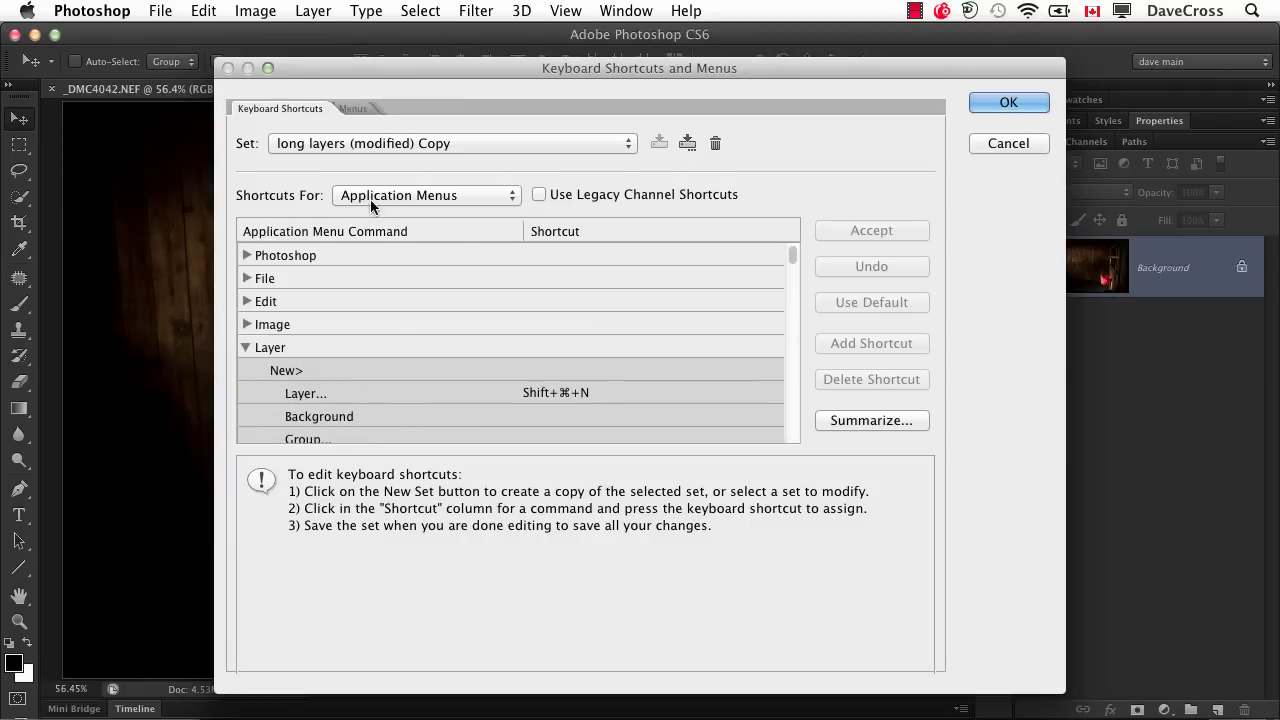
{"action": "scroll", "coordinate": [392, 337], "scroll_direction": "down", "scroll_amount": 6}
{"action": "scroll", "coordinate": [392, 337], "scroll_direction": "down", "scroll_amount": 6}
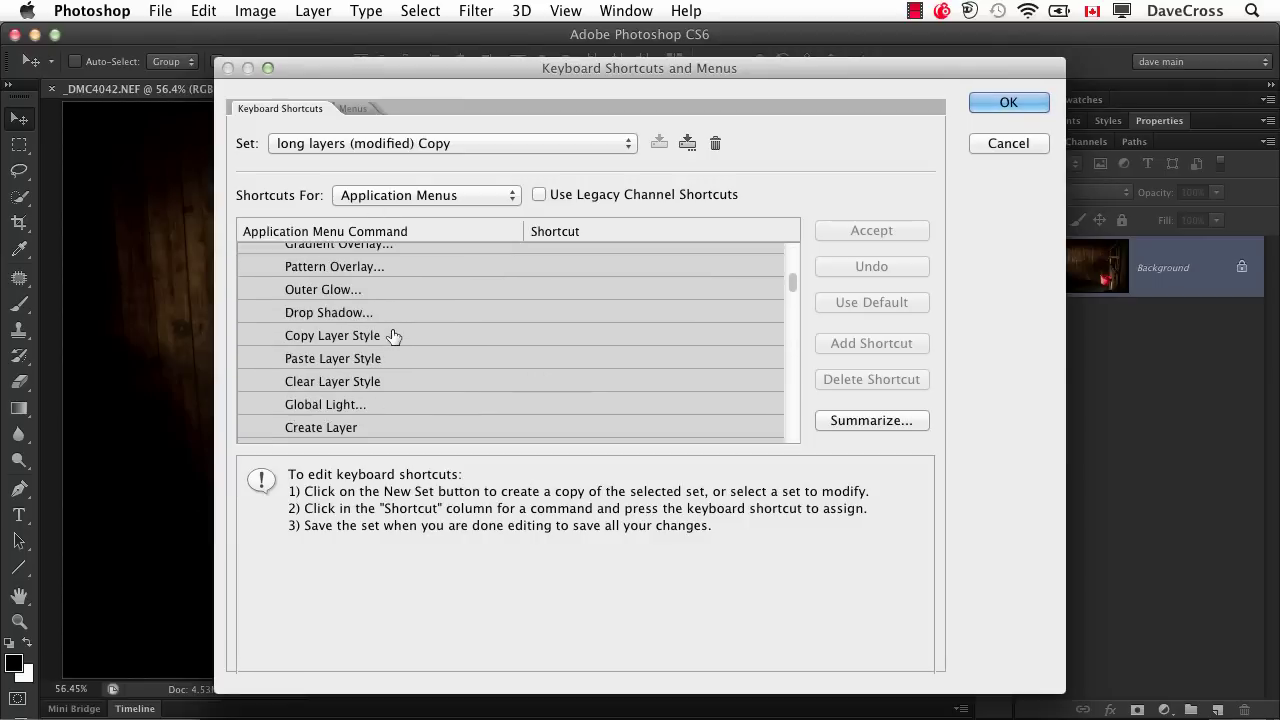
{"action": "scroll", "coordinate": [392, 337], "scroll_direction": "down", "scroll_amount": 2}
{"action": "scroll", "coordinate": [392, 337], "scroll_direction": "down", "scroll_amount": 6}
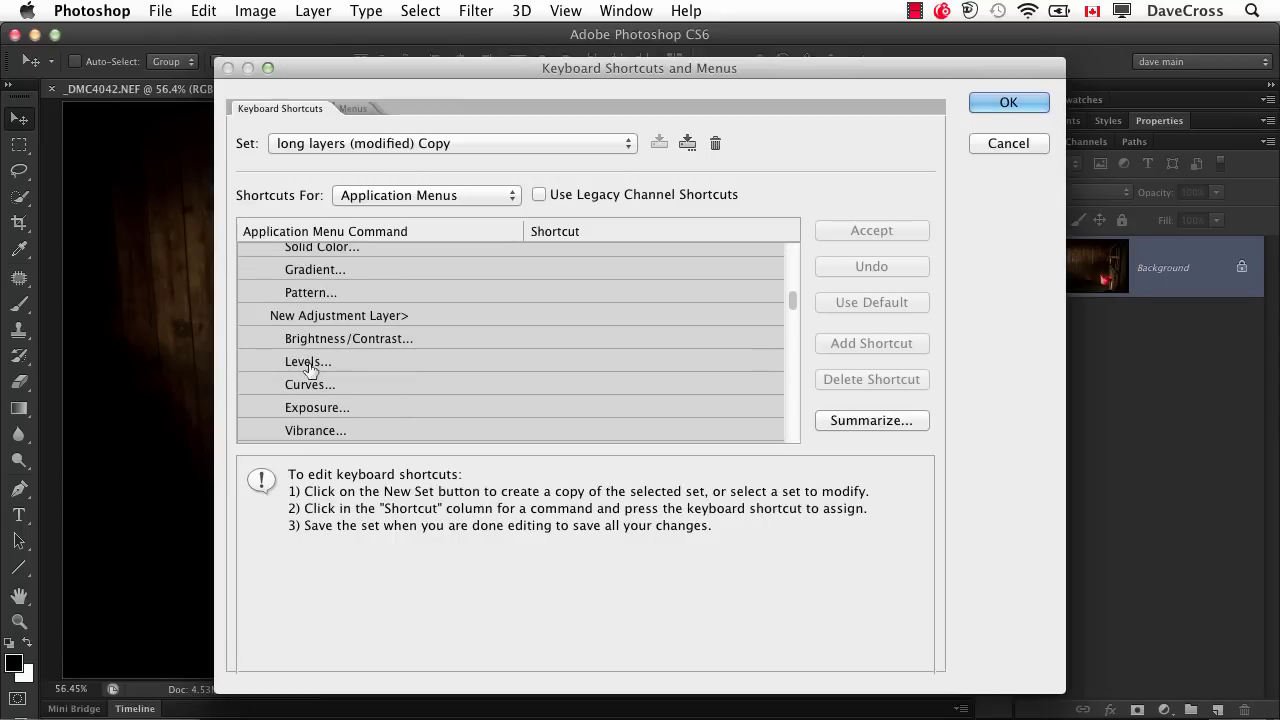
Assign ⌘+L to Layer > New Adjustment Layer > Levels, accept it and close the editor.
{"action": "left_click", "coordinate": [513, 366]}
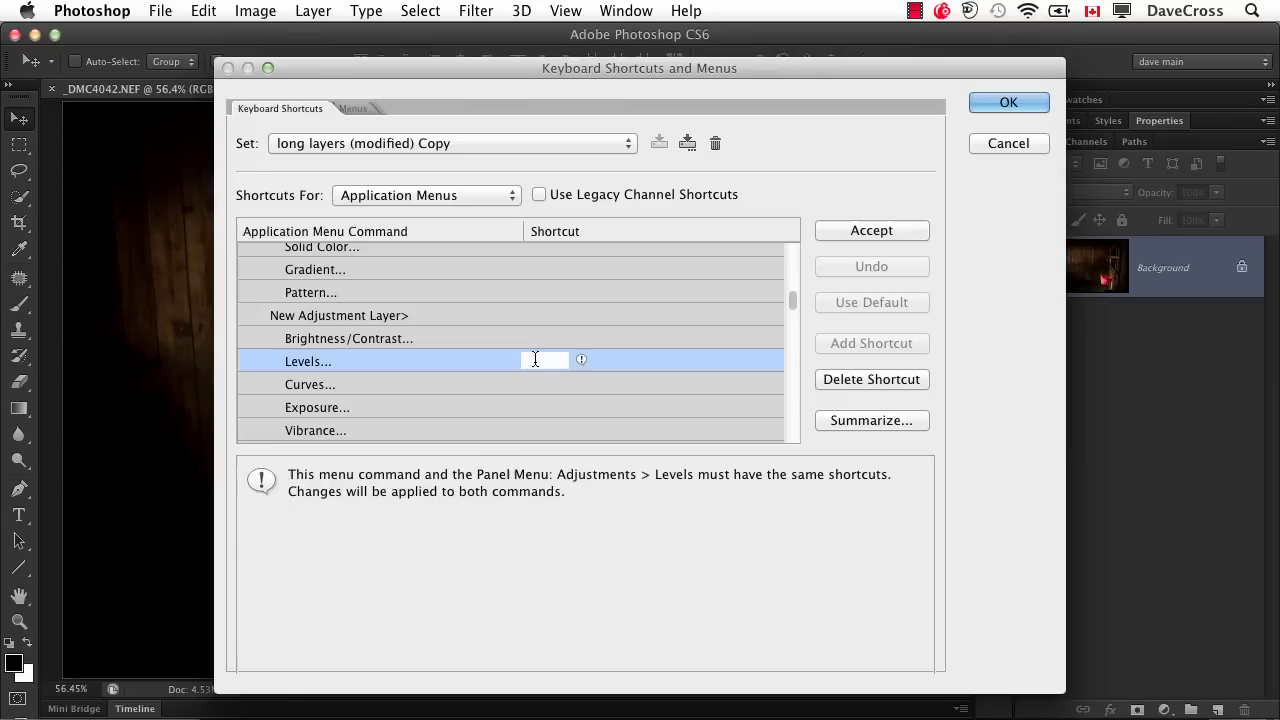
{"action": "key", "text": "super+l"}
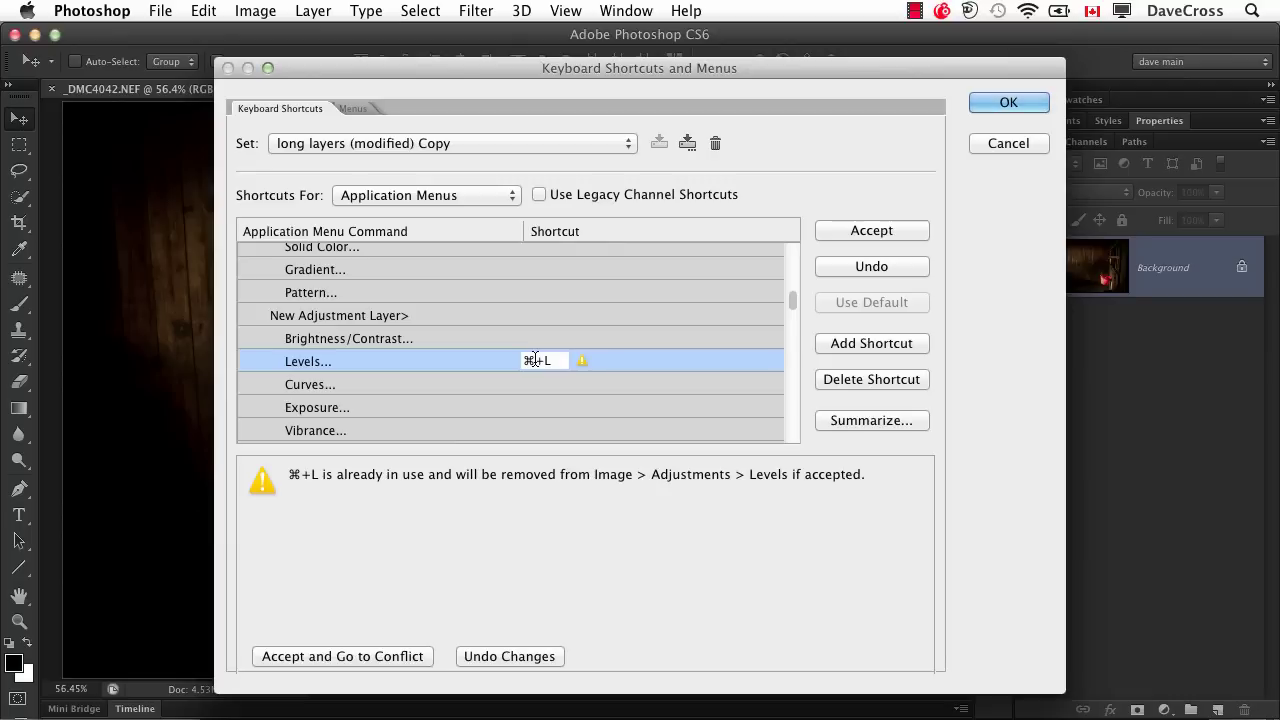
{"action": "left_click", "coordinate": [871, 230]}
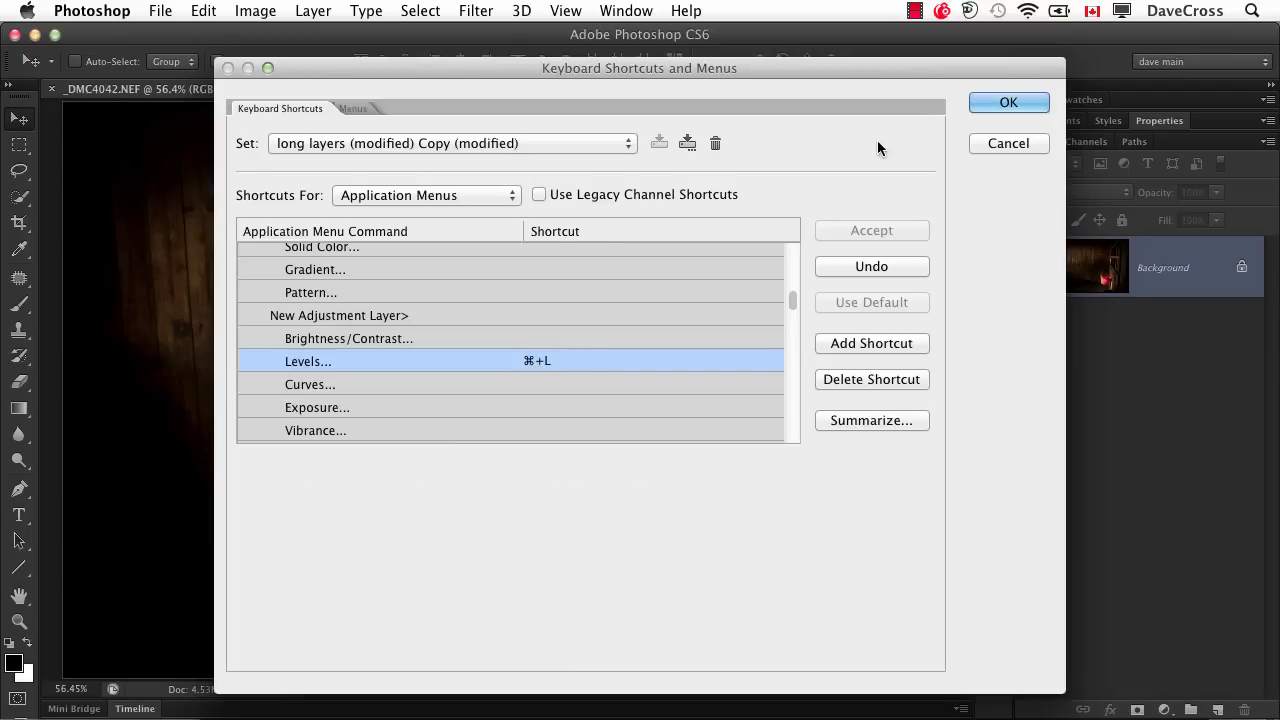
{"action": "left_click", "coordinate": [1004, 106]}
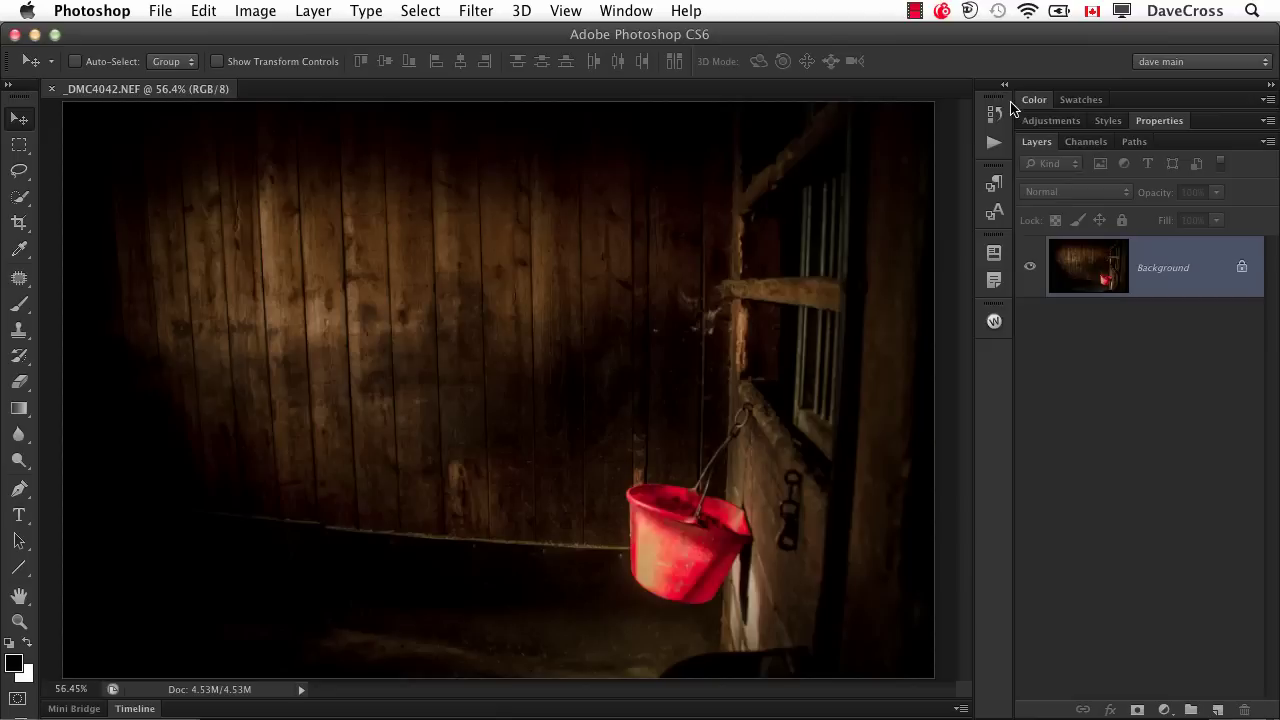
Create the 'Levels 1' adjustment layer using the new ⌘+L shortcut.
{"action": "key", "text": "super+l"}
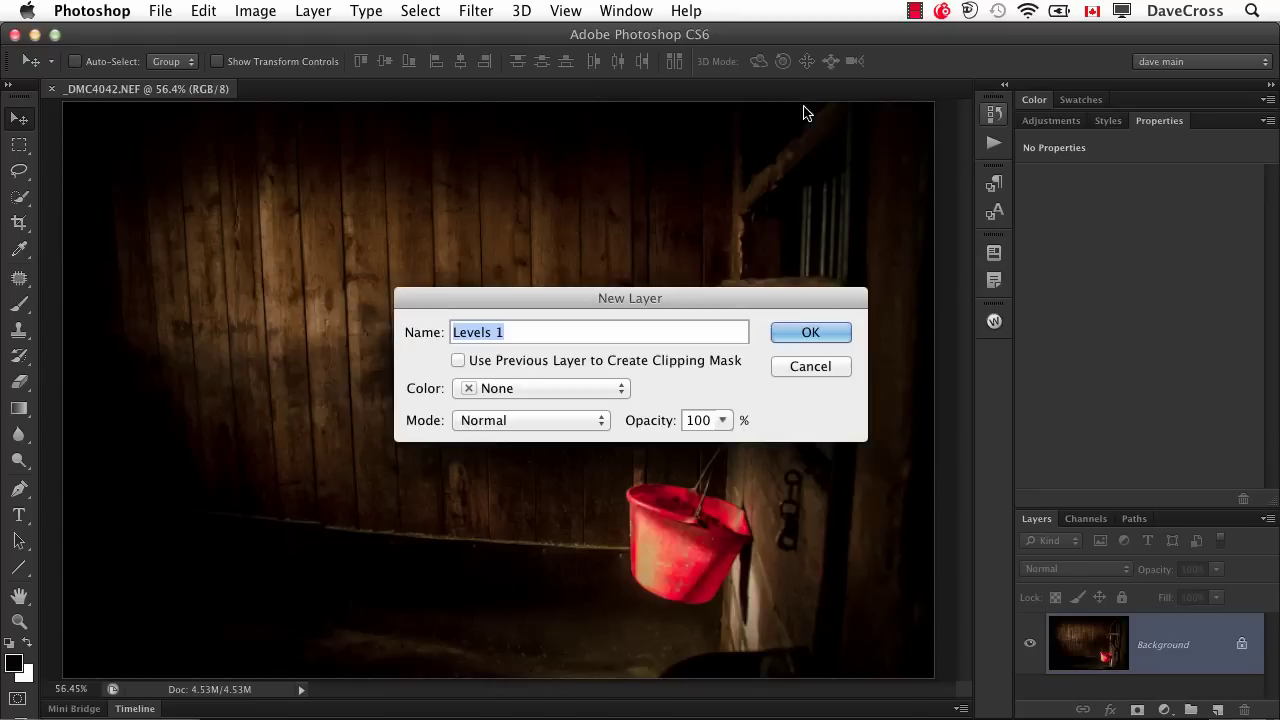
{"action": "left_click", "coordinate": [796, 333]}
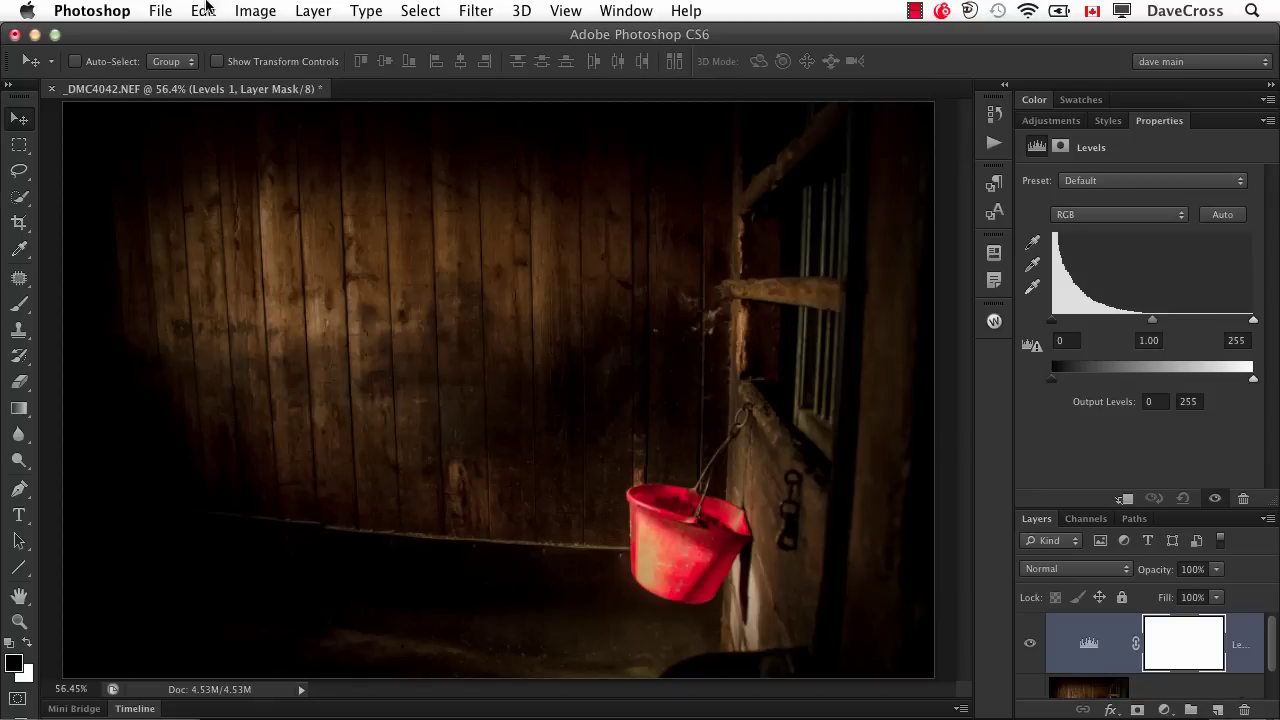
Reopen Keyboard Shortcuts and assign ⌘+M to the Curves adjustment layer, accepting the conflict.
{"action": "left_click", "coordinate": [203, 10]}
{"action": "left_click", "coordinate": [250, 645]}
{"action": "scroll", "coordinate": [485, 347], "scroll_direction": "down", "scroll_amount": 15}
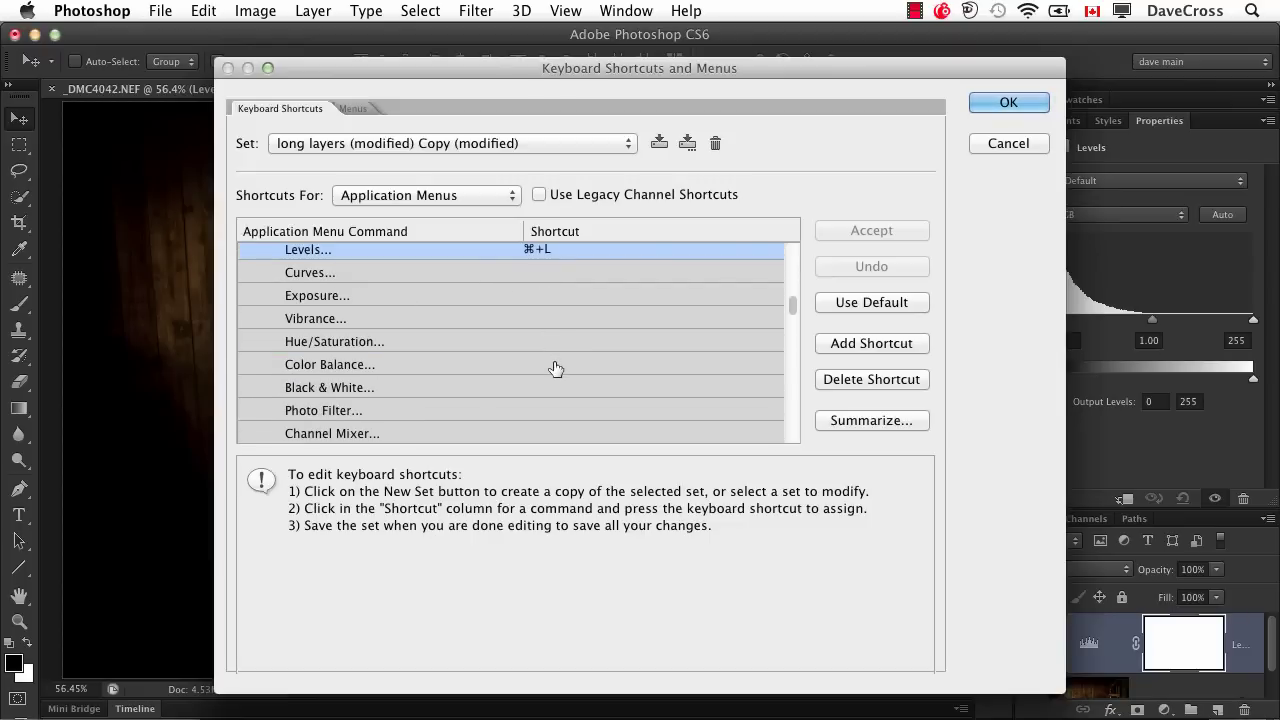
{"action": "scroll", "coordinate": [556, 369], "scroll_direction": "up", "scroll_amount": 1}
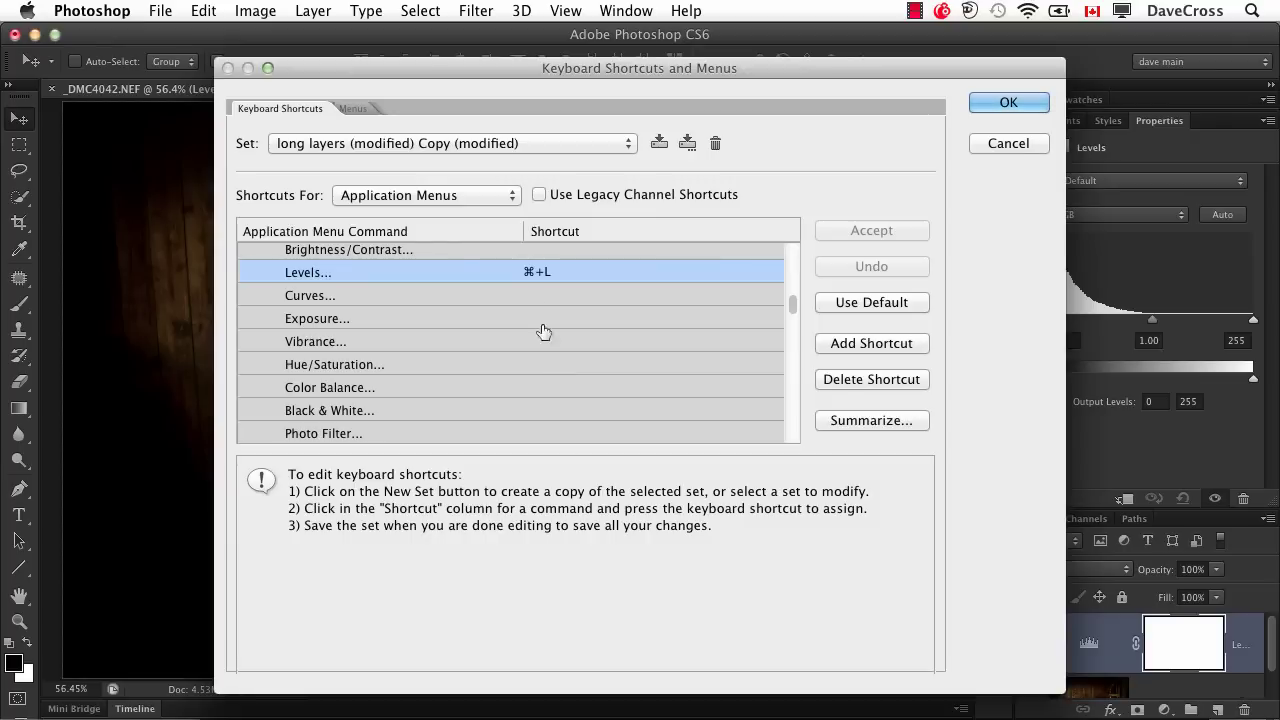
{"action": "left_click", "coordinate": [536, 295]}
{"action": "key", "text": "super+m"}
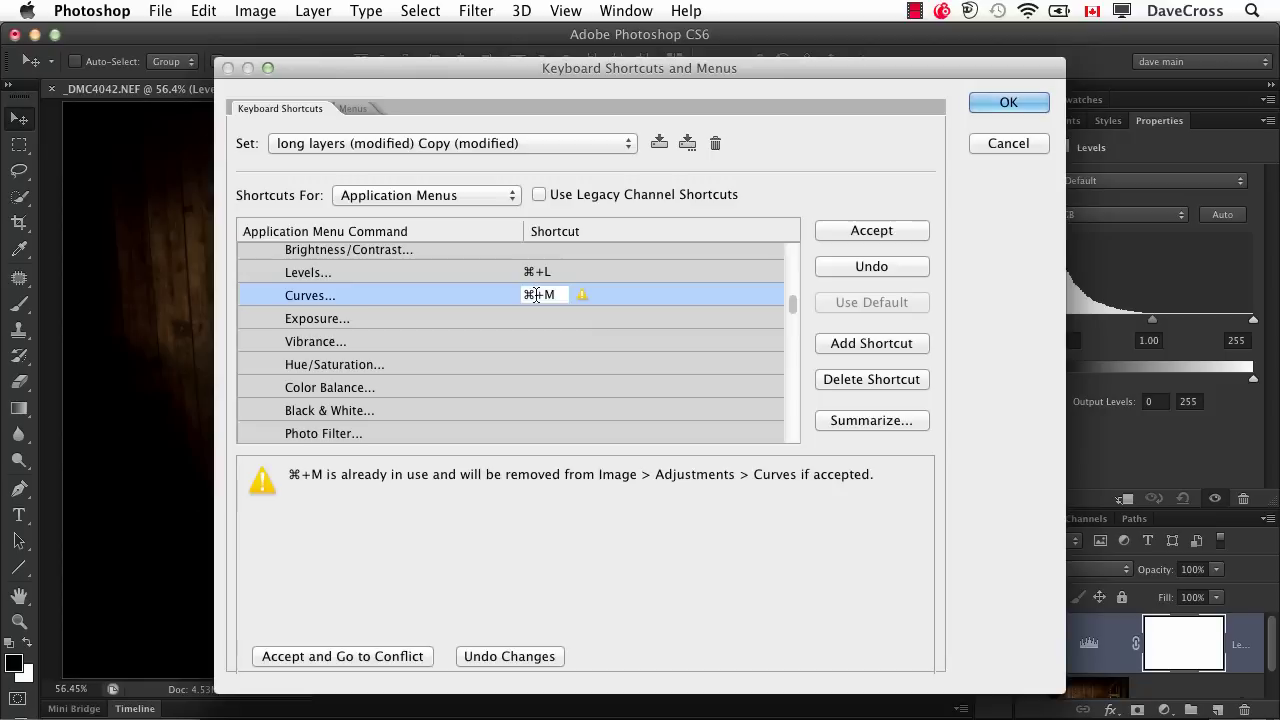
{"action": "left_click", "coordinate": [870, 230]}
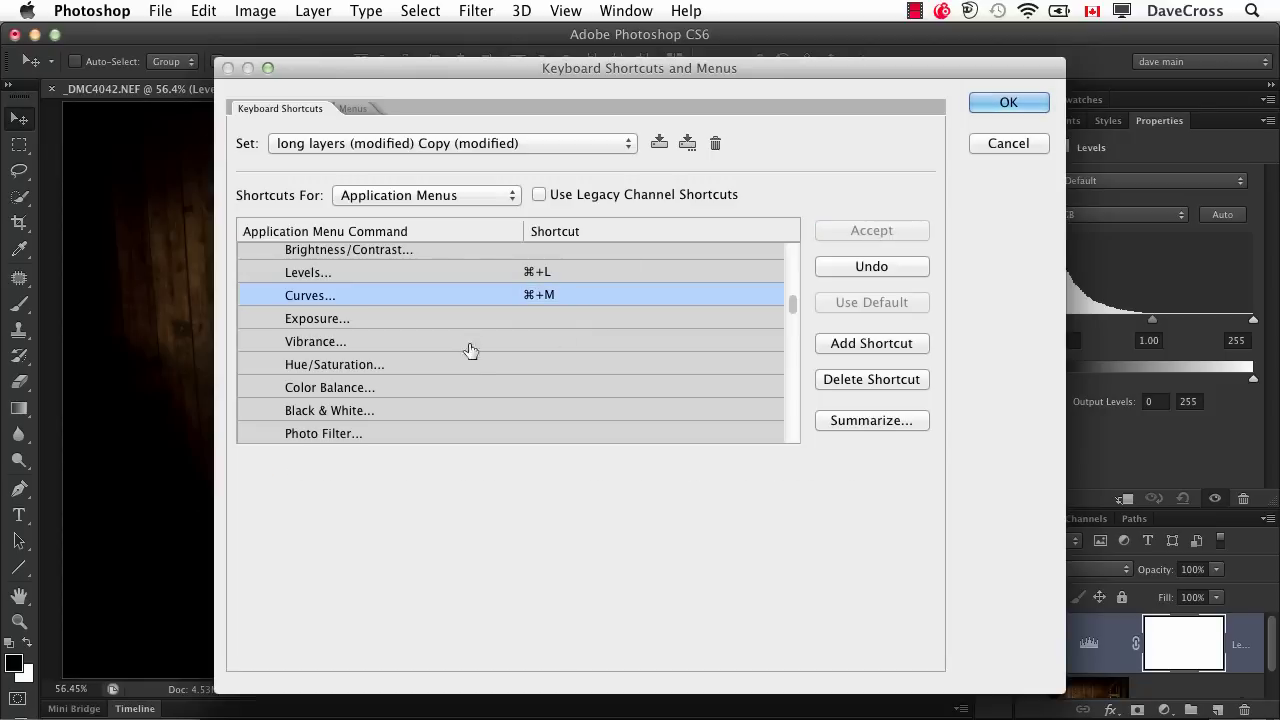
Assign ⌘+U to the Hue/Saturation adjustment layer and confirm the shortcut changes.
{"action": "left_click", "coordinate": [547, 364]}
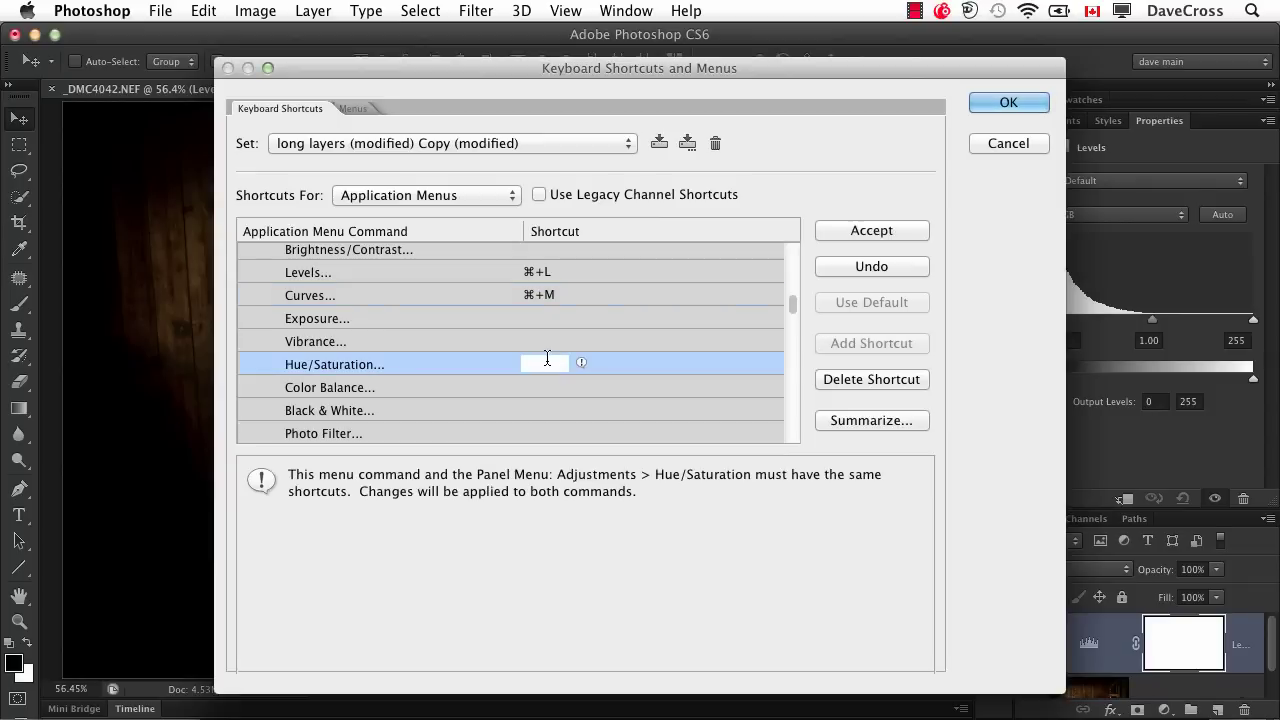
{"action": "key", "text": "super+u"}
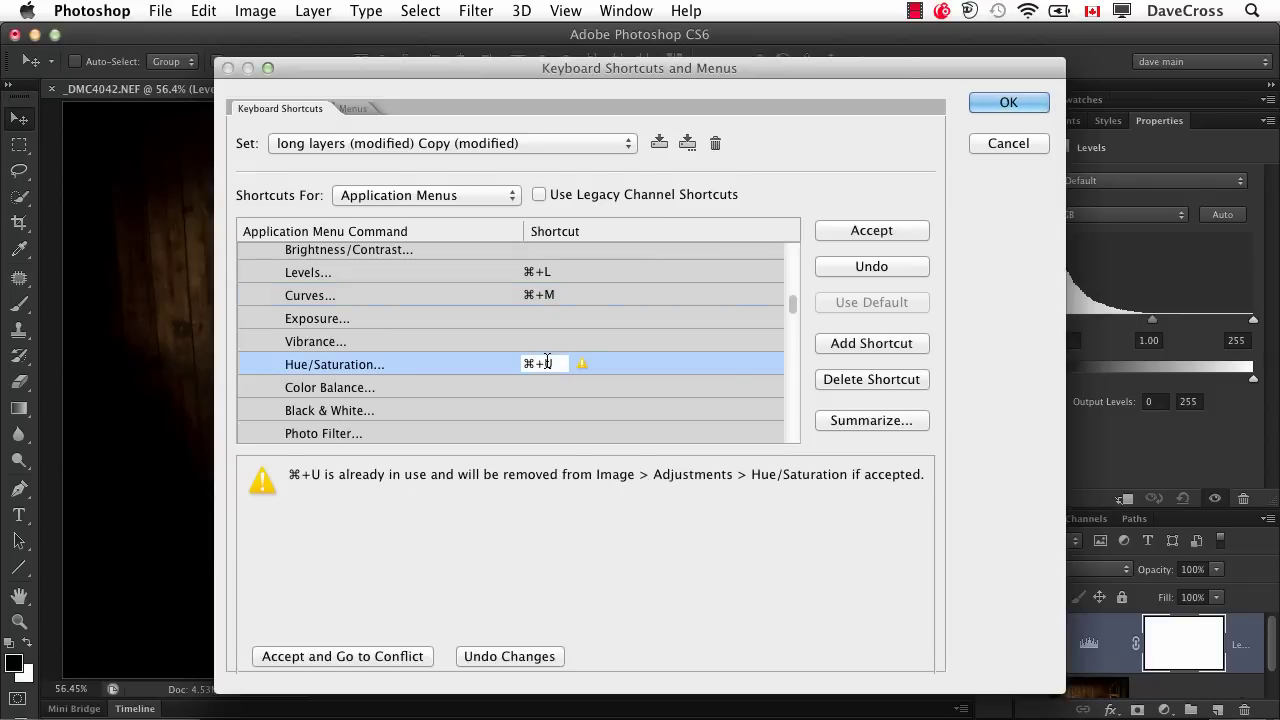
{"action": "left_click", "coordinate": [1000, 101]}
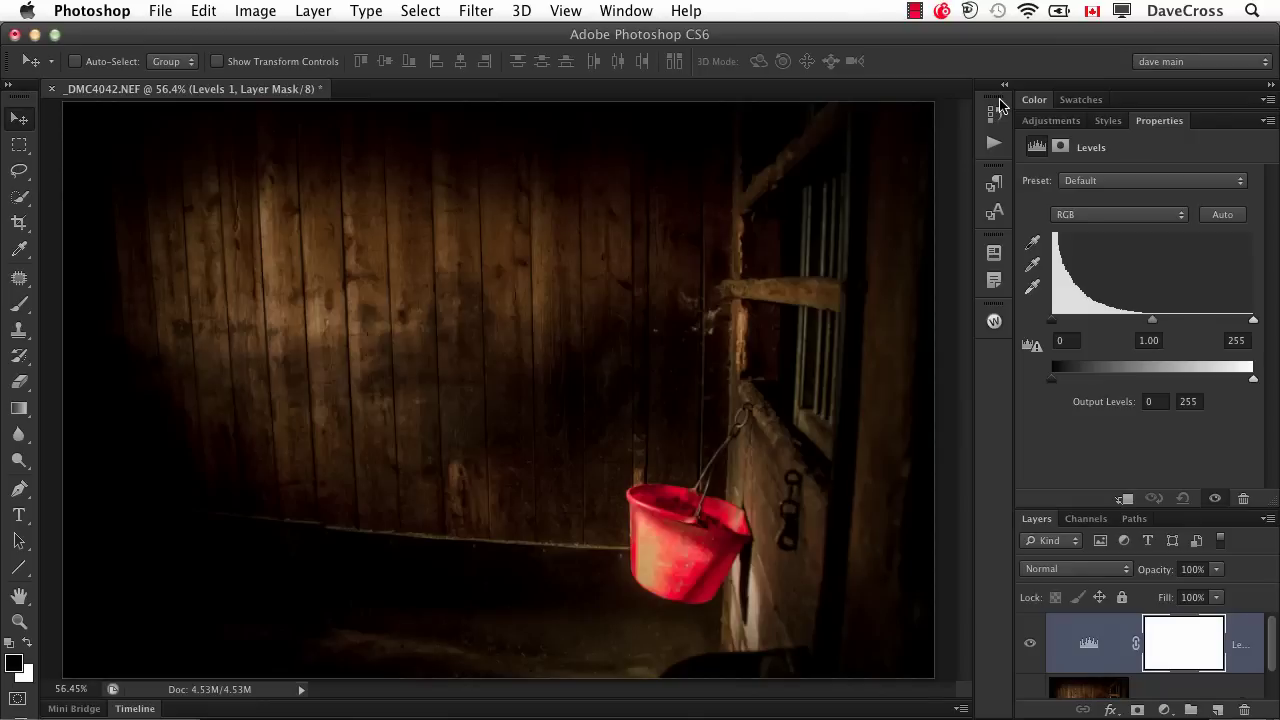
Create the 'Curves 1' adjustment layer with the new ⌘+M shortcut.
{"action": "key", "text": "super+m"}
{"action": "key", "text": "Return"}
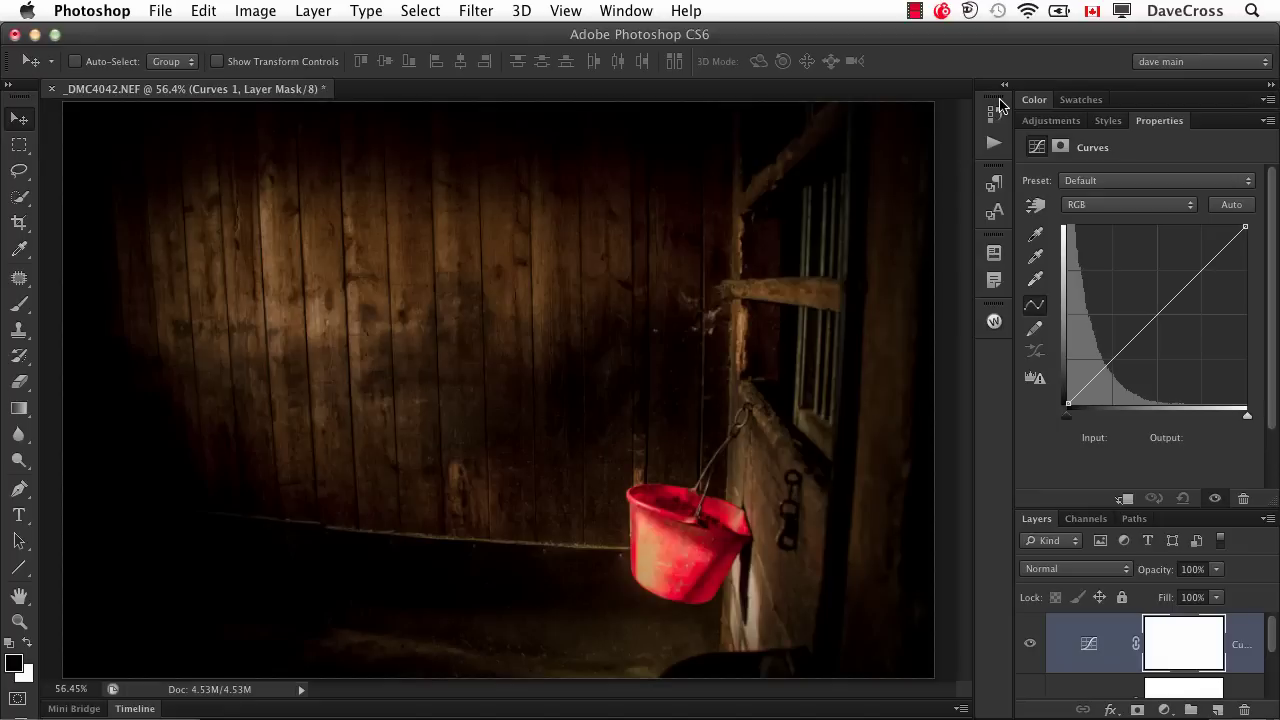
Save a new workspace named 'adj layer shortcuts' with Keyboard Shortcuts included.
{"action": "left_click", "coordinate": [641, 10]}
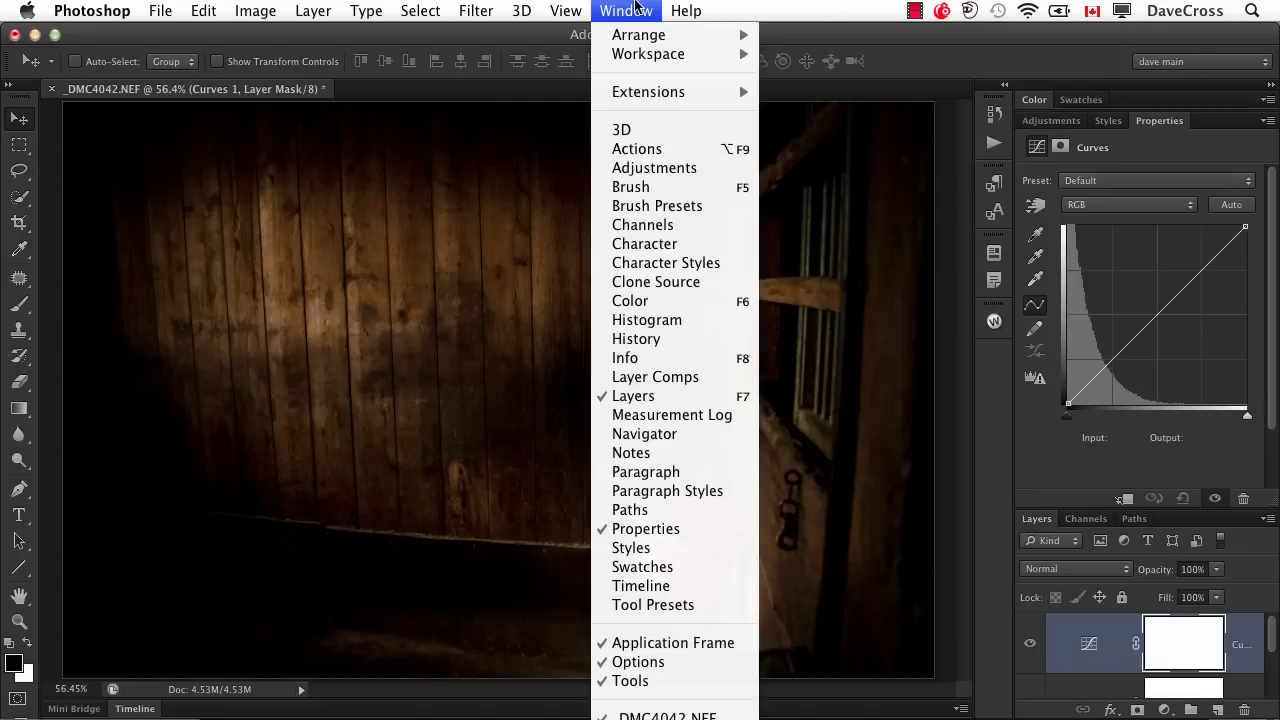
{"action": "mouse_move", "coordinate": [651, 52]}
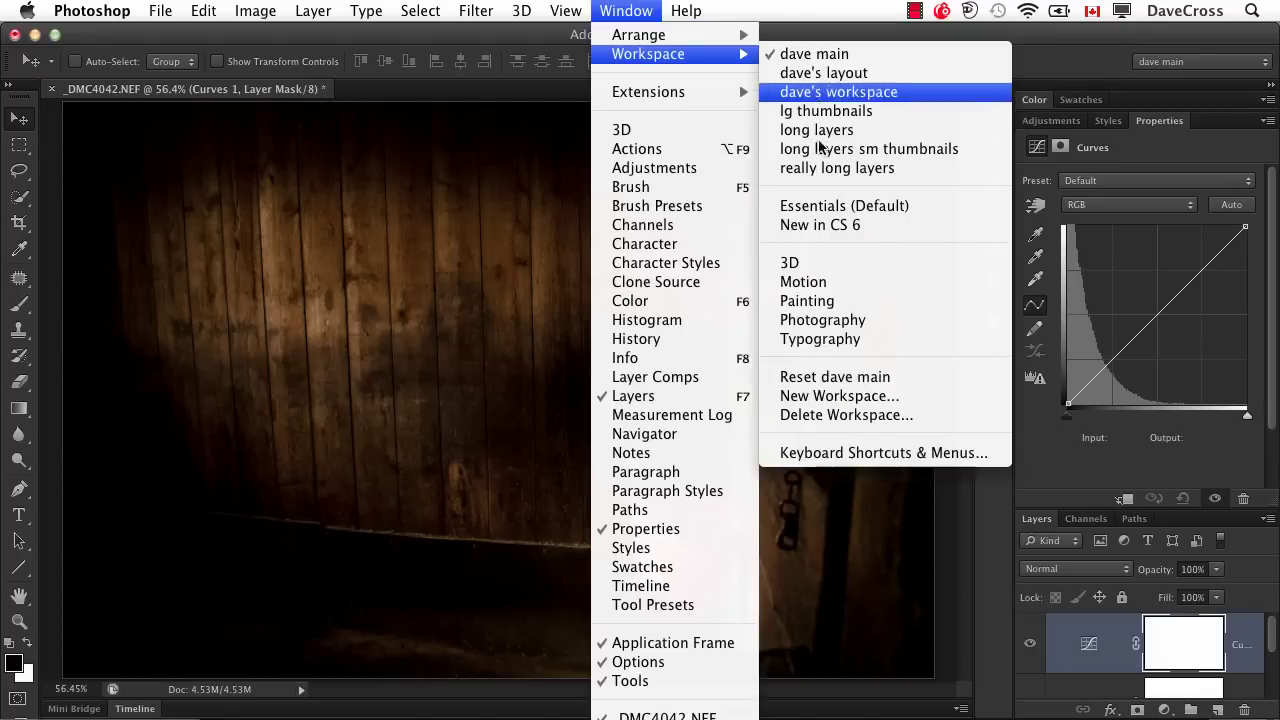
{"action": "left_click", "coordinate": [818, 396]}
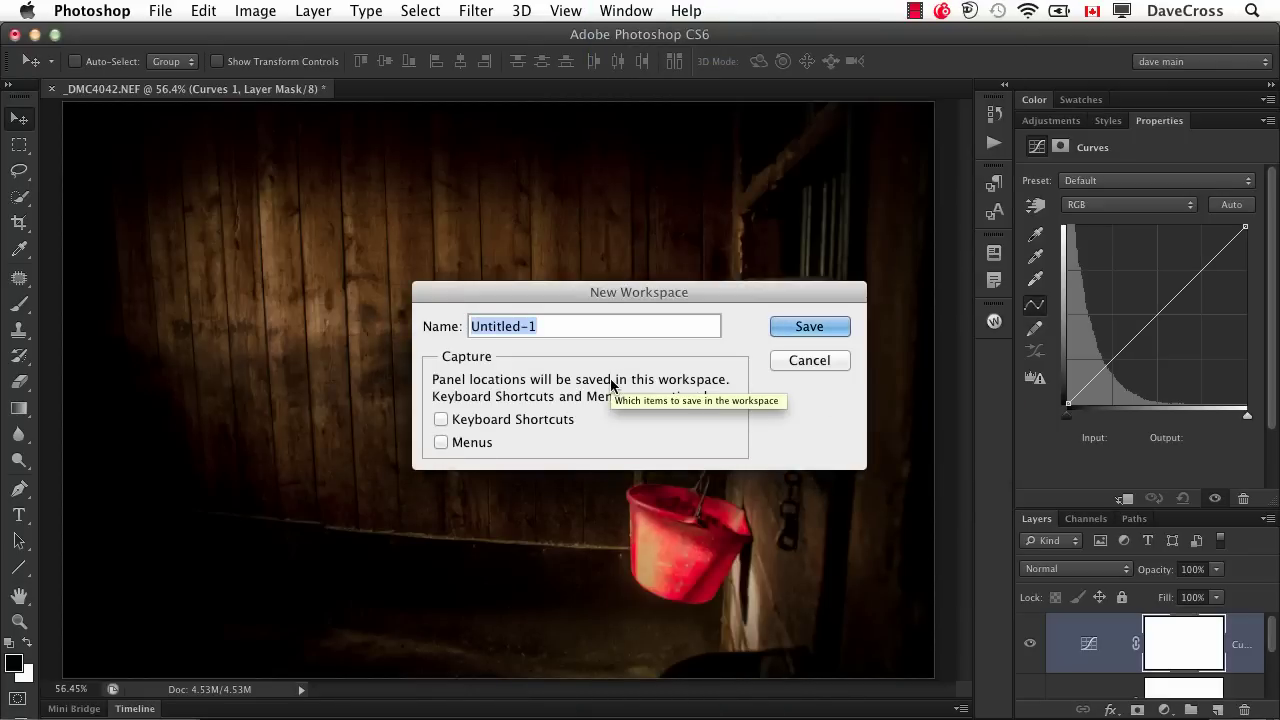
{"action": "type", "text": "adj l"}
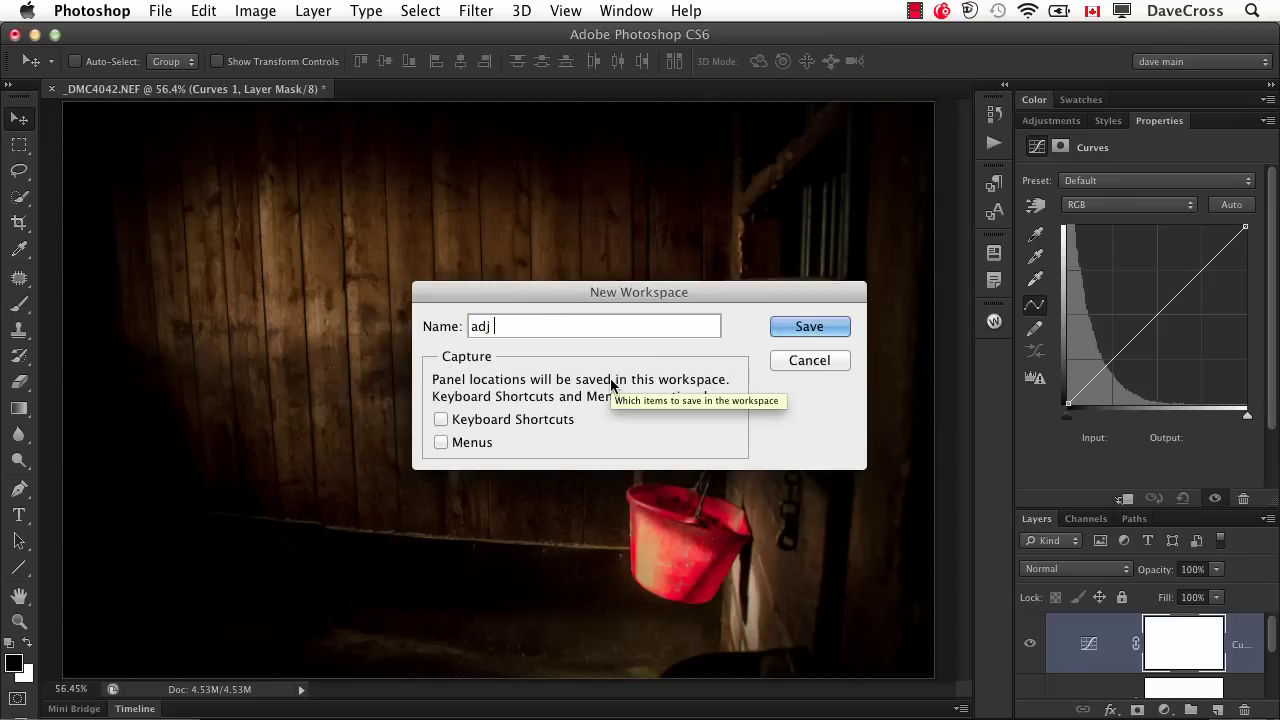
{"action": "type", "text": "ayer sho"}
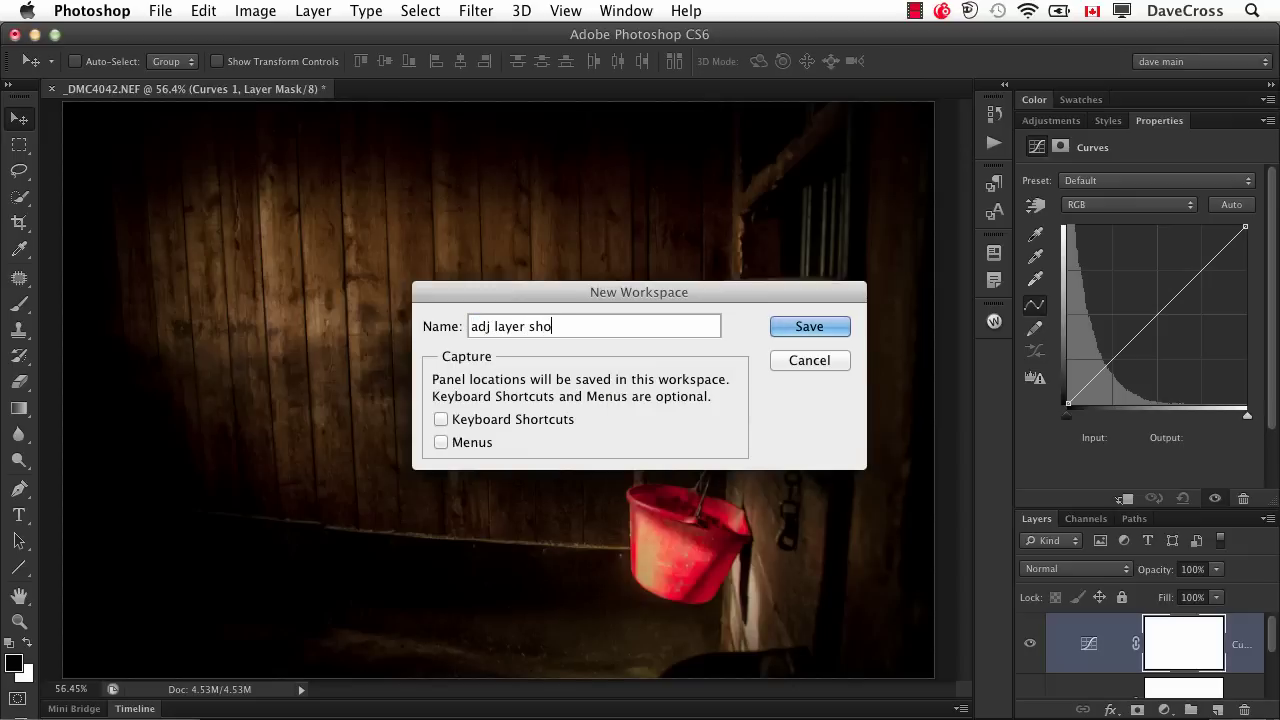
{"action": "type", "text": "rtcuts"}
{"action": "left_click", "coordinate": [441, 419]}
{"action": "left_click", "coordinate": [800, 325]}
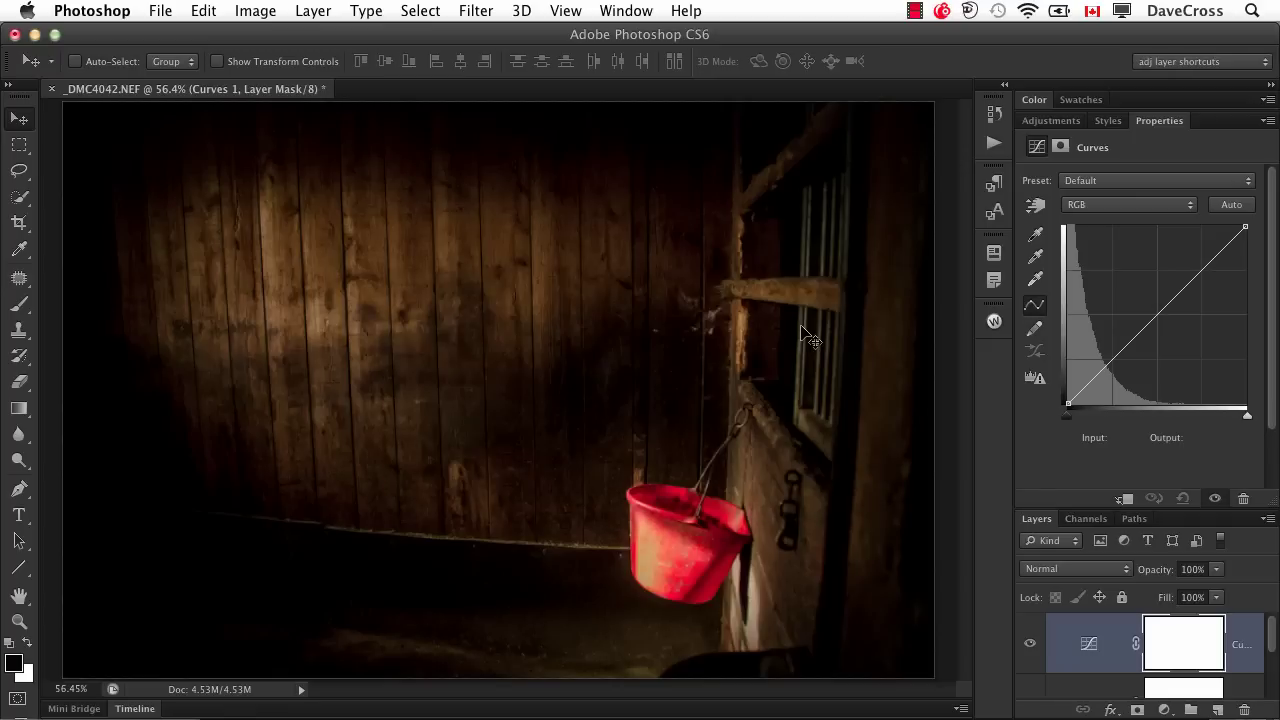